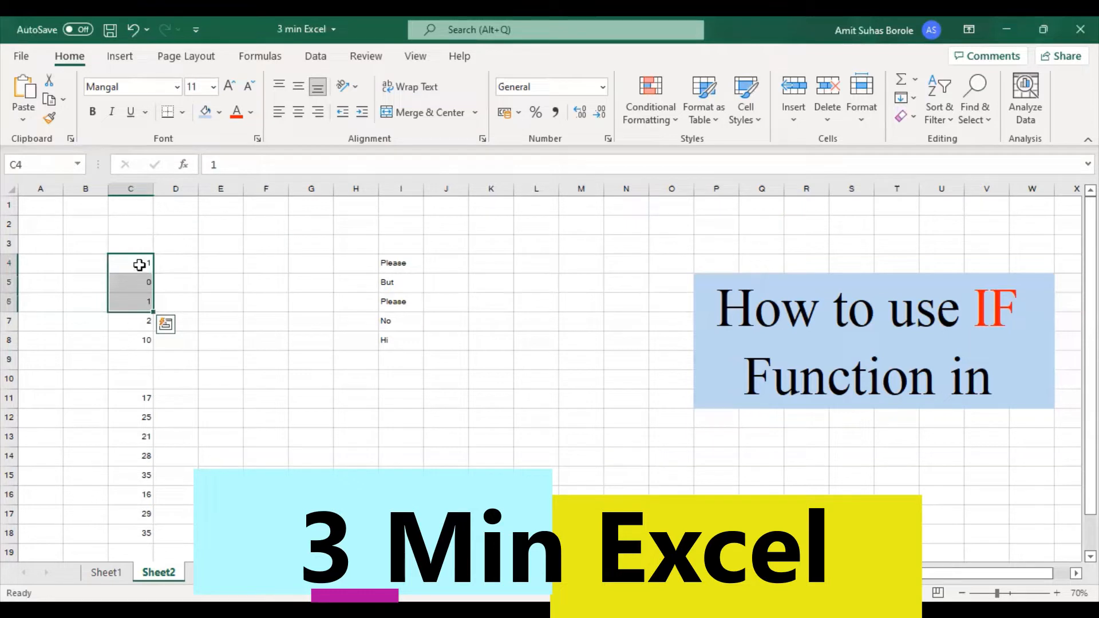
- Enter =IF(C4=1,"PASS","FAIL") in cell E4 and fill the formula down to E8
click(186, 263)
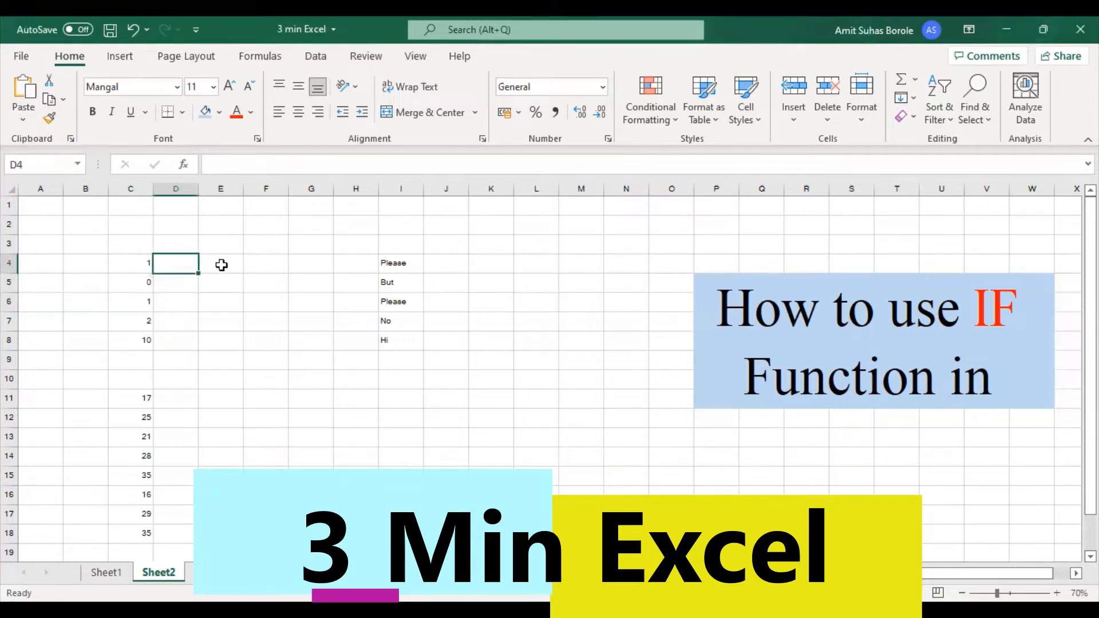
click(221, 264)
click(143, 256)
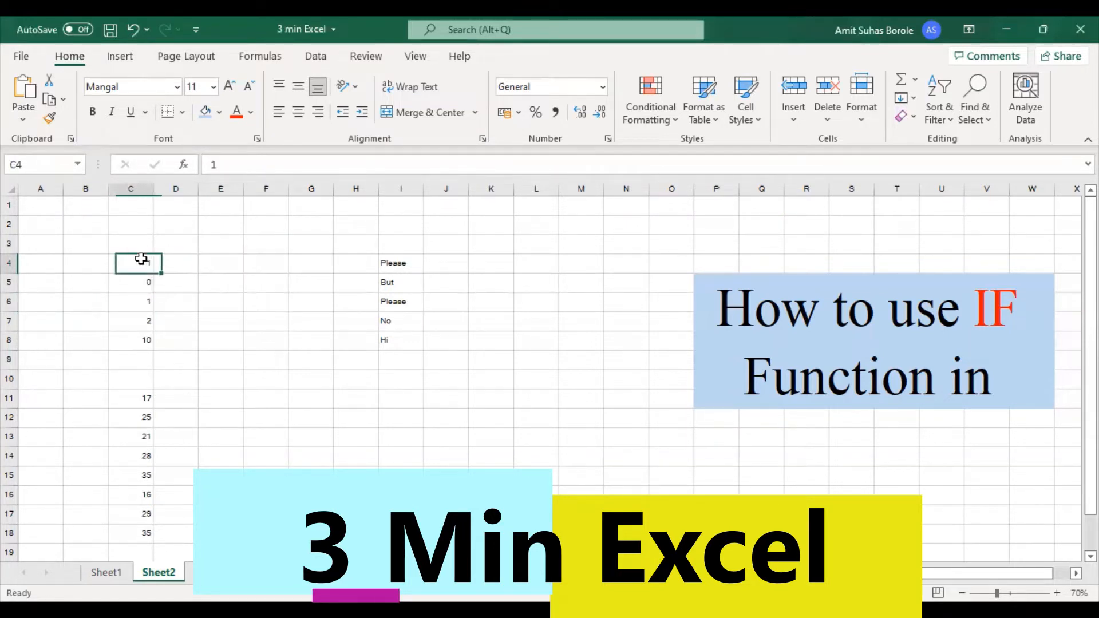
click(208, 266)
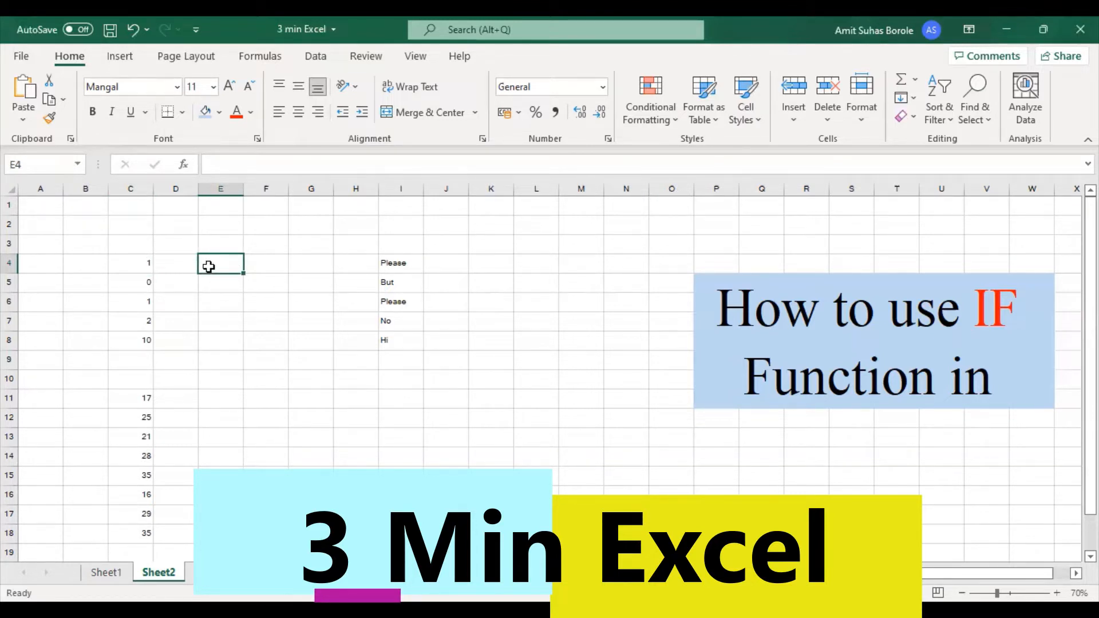
text(=)
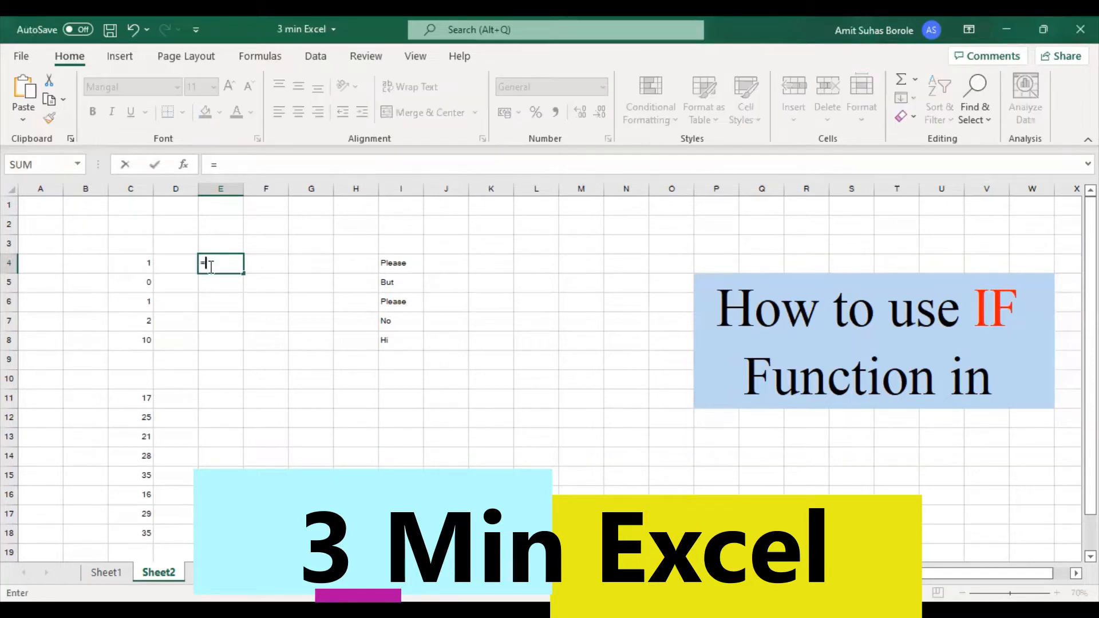
text(IF)
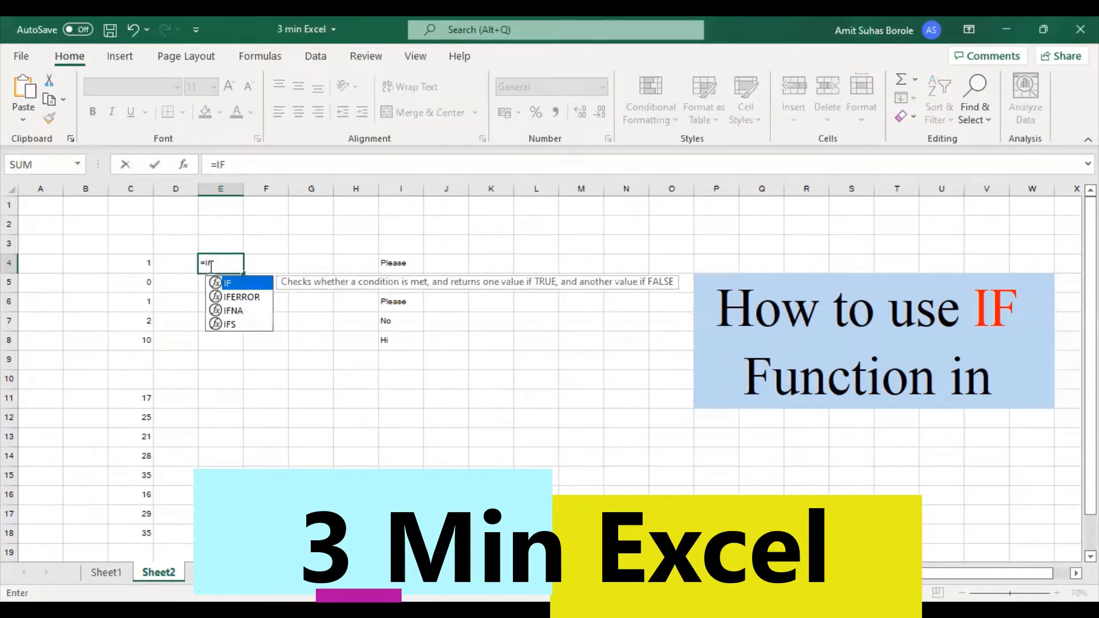
text(()
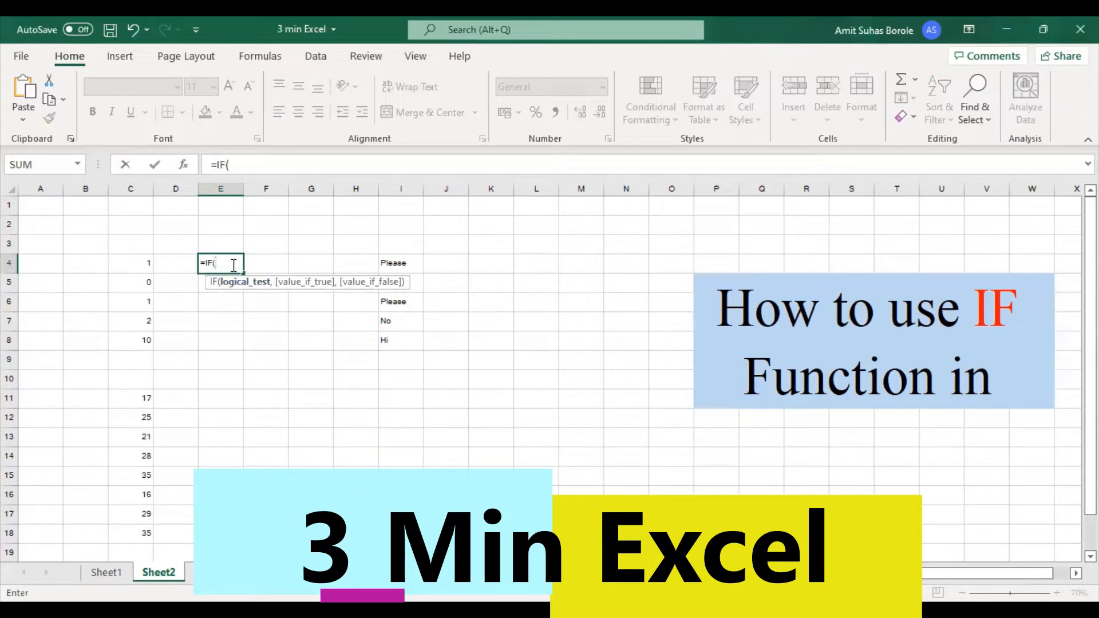
click(141, 259)
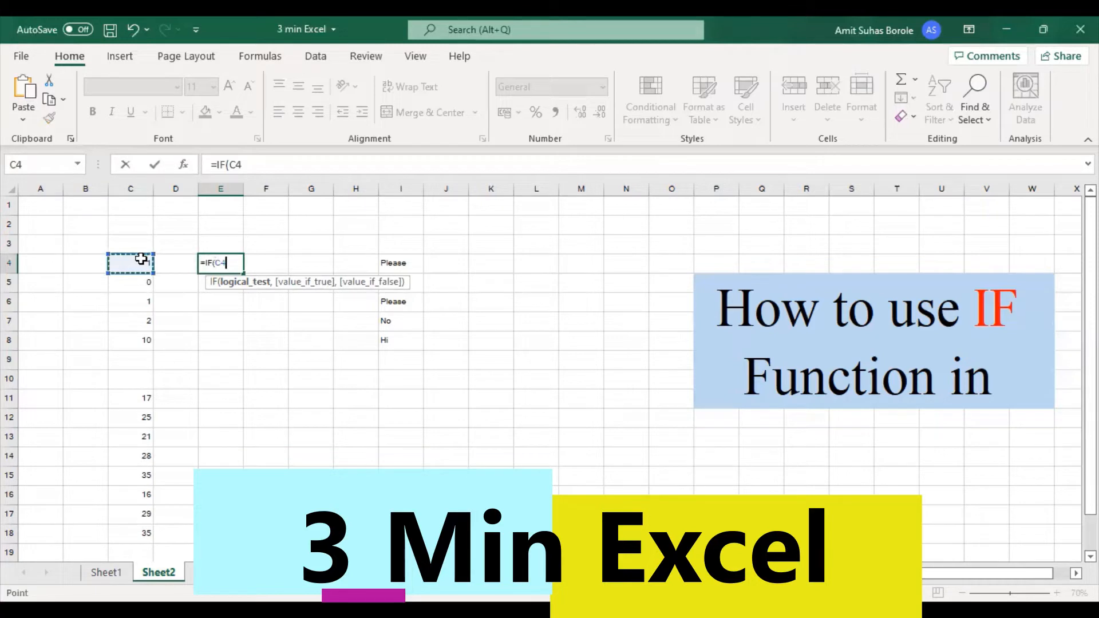
text(=1,)
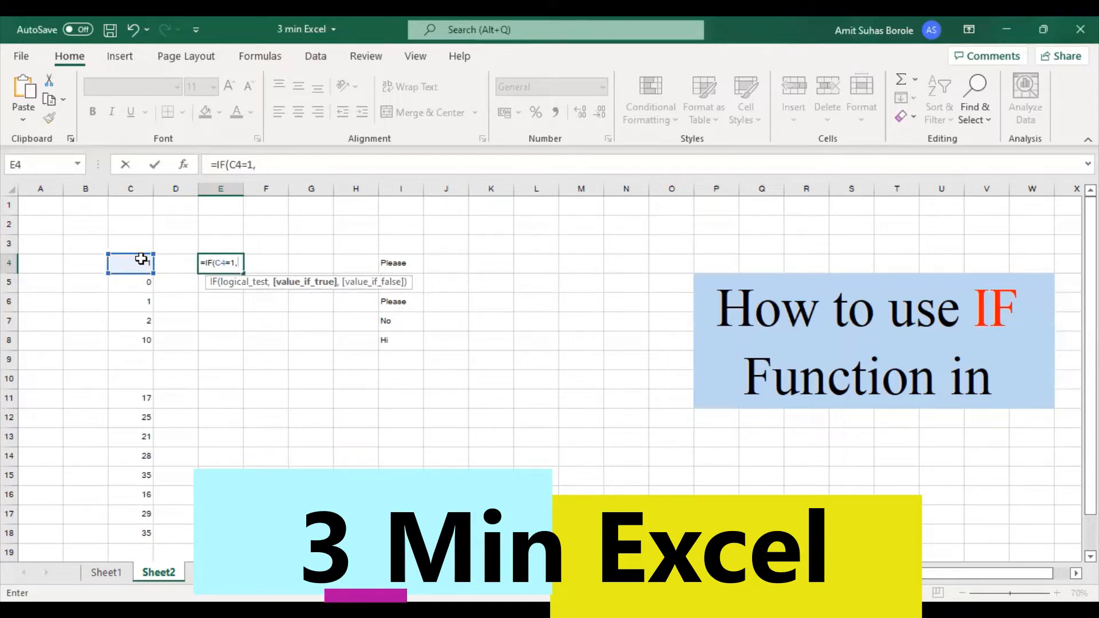
text("PASS",")
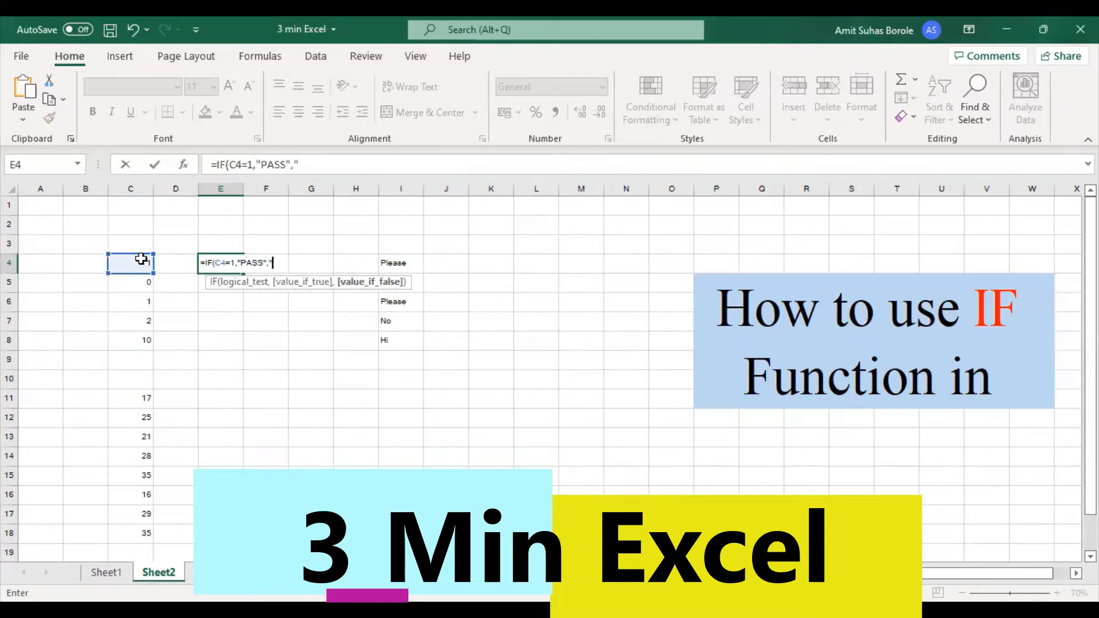
text(FAIL")
key(Return)
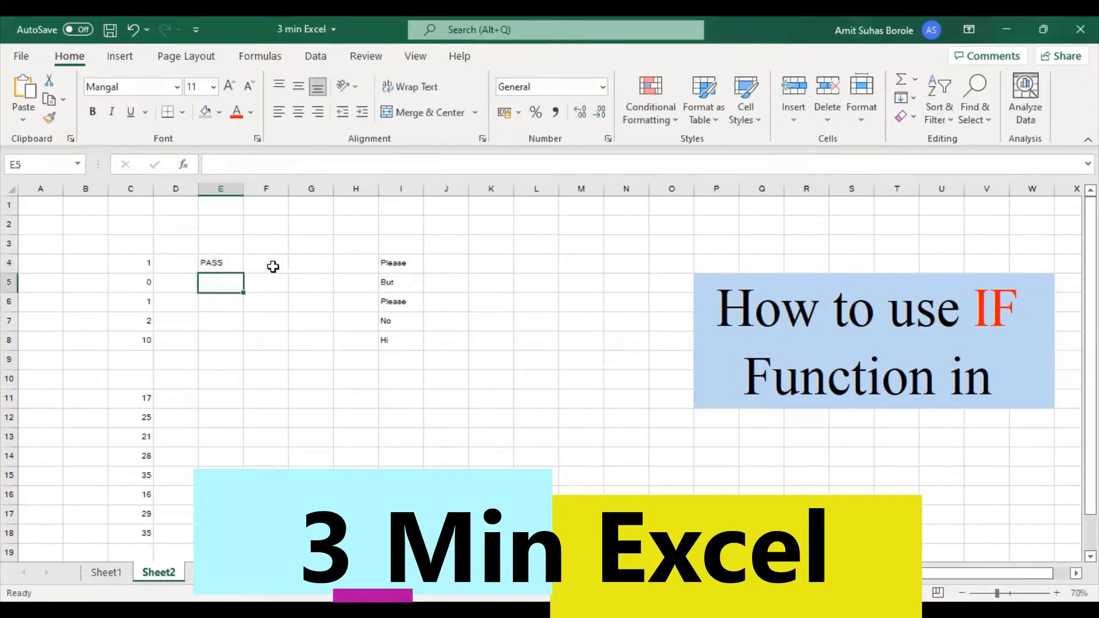
click(215, 260)
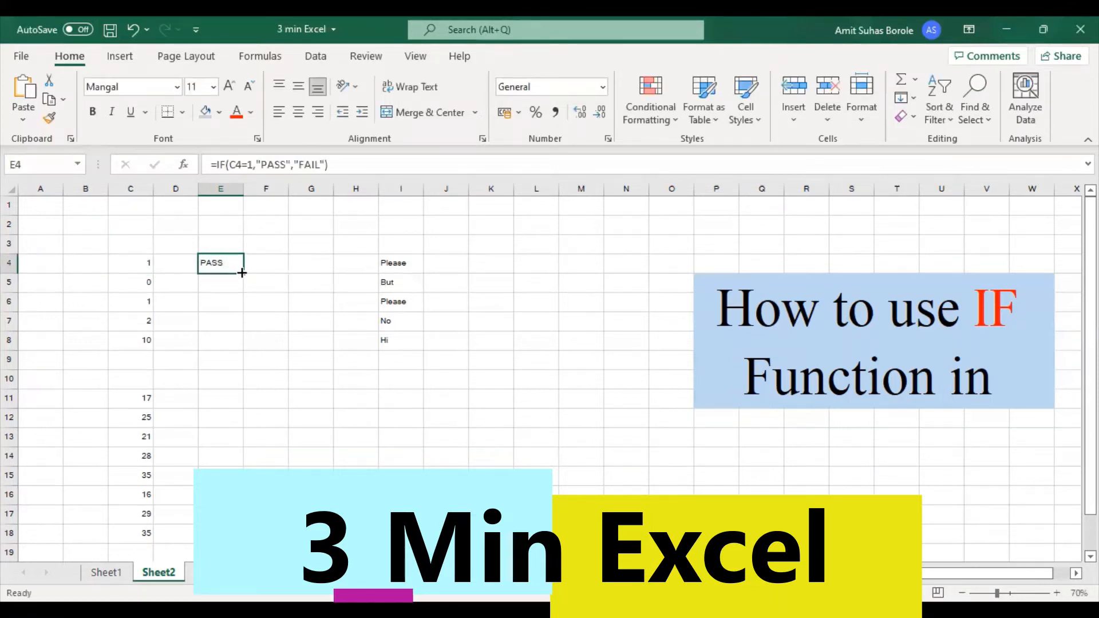
drag(244, 273, 245, 351)
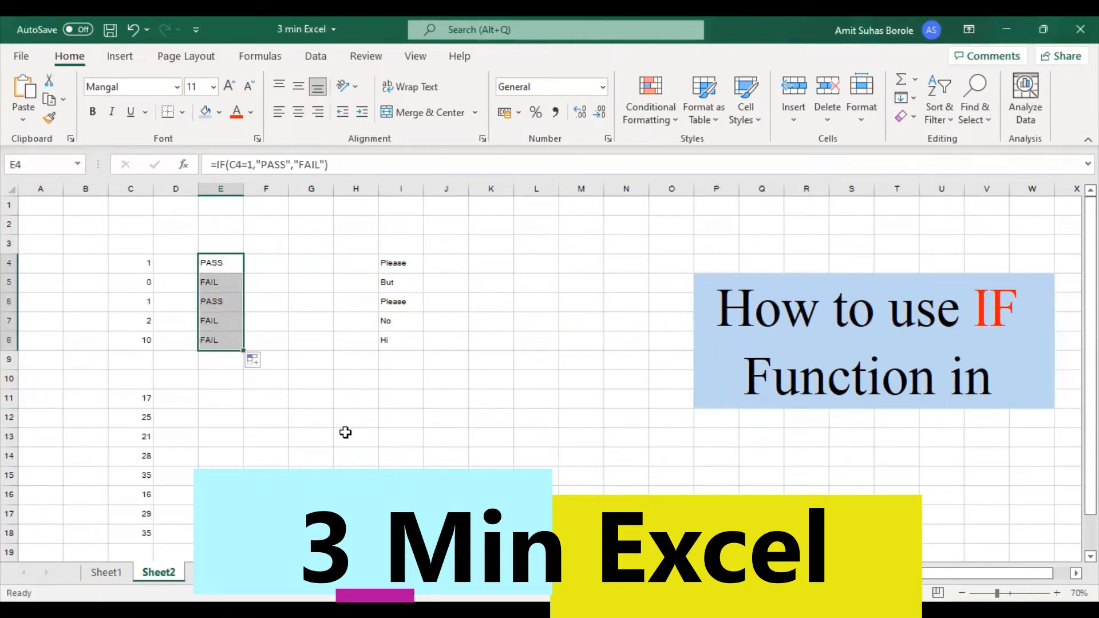
- Enter =IF(I4="Please","Yes","NO") in cell K4 and fill the formula down to K8
click(486, 263)
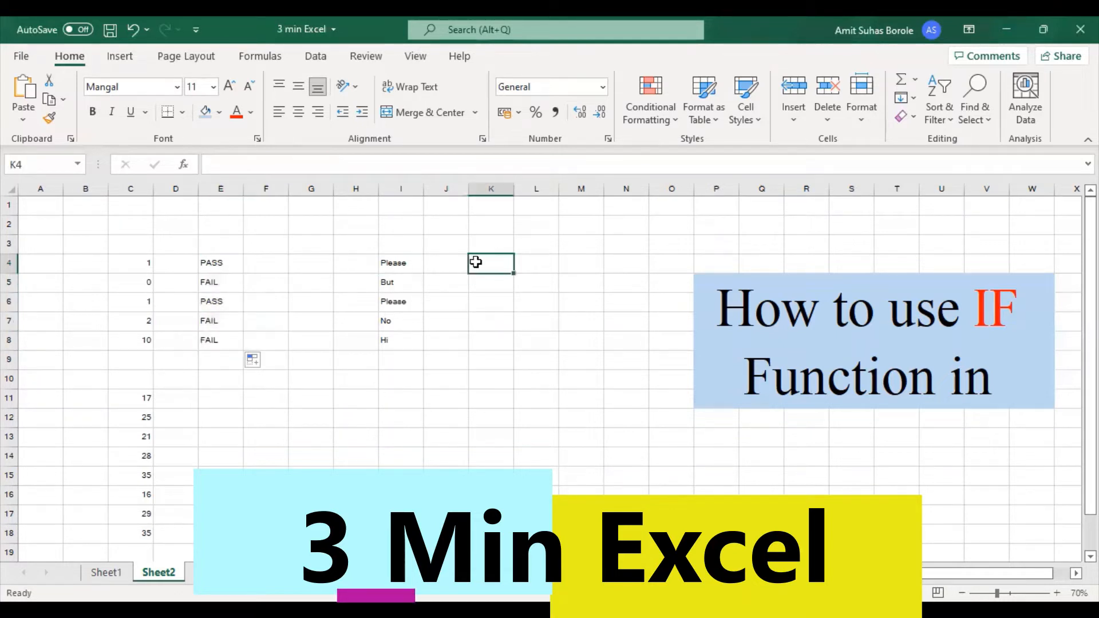
text(=)
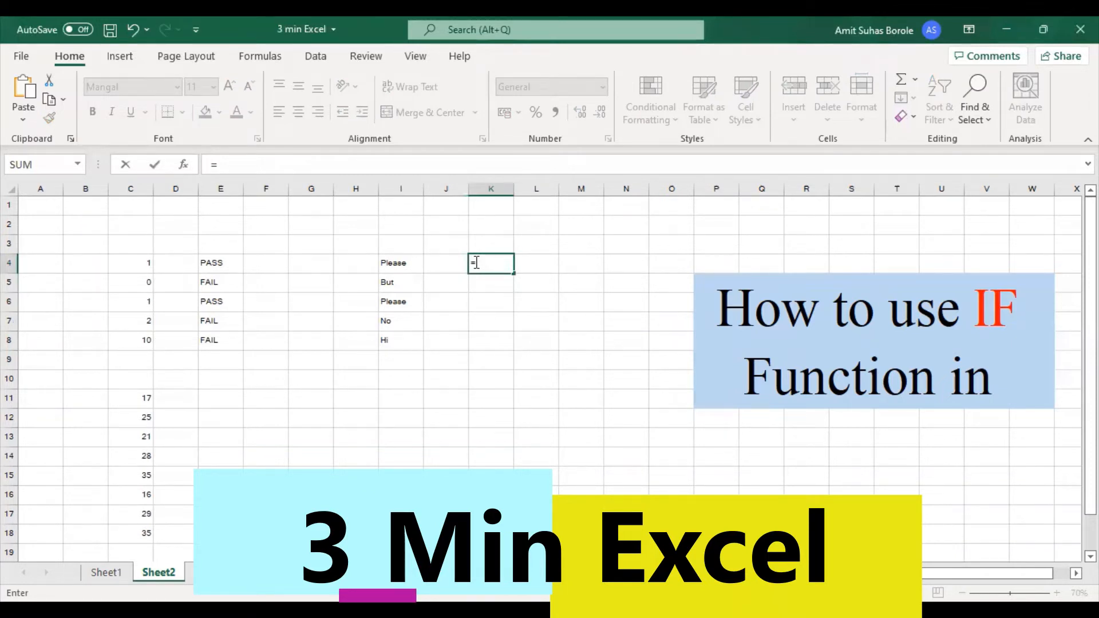
text(If()
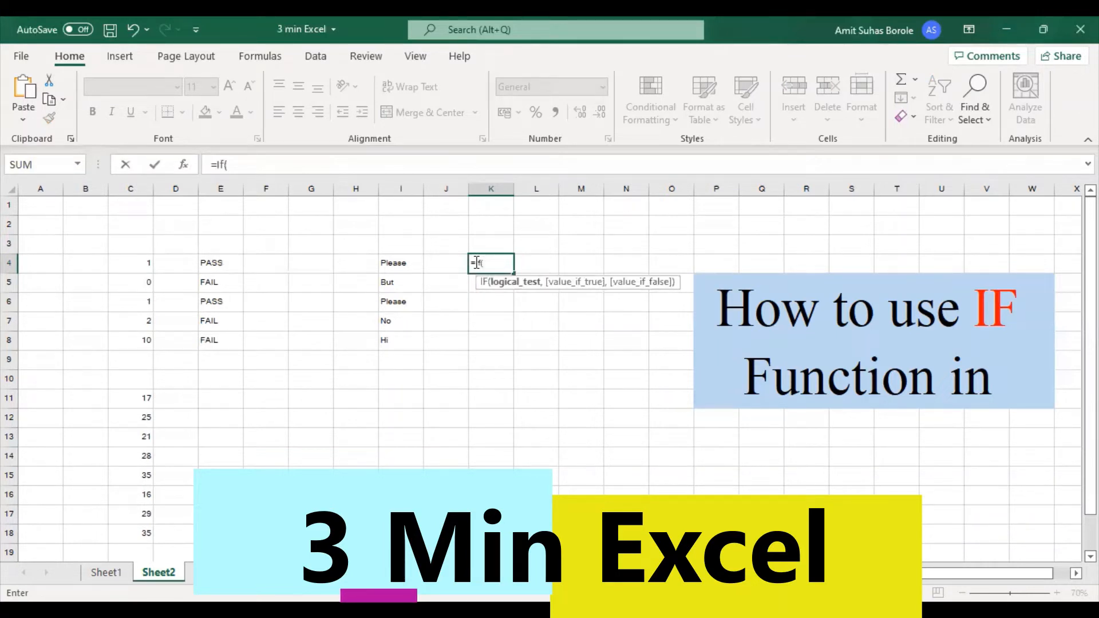
click(388, 264)
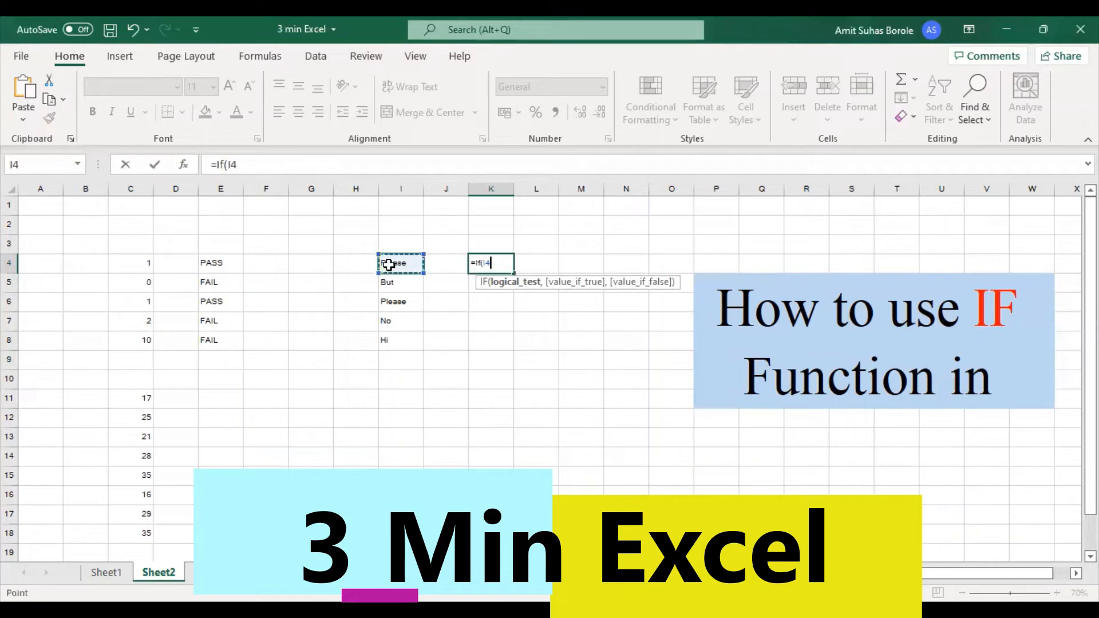
text(="Please")
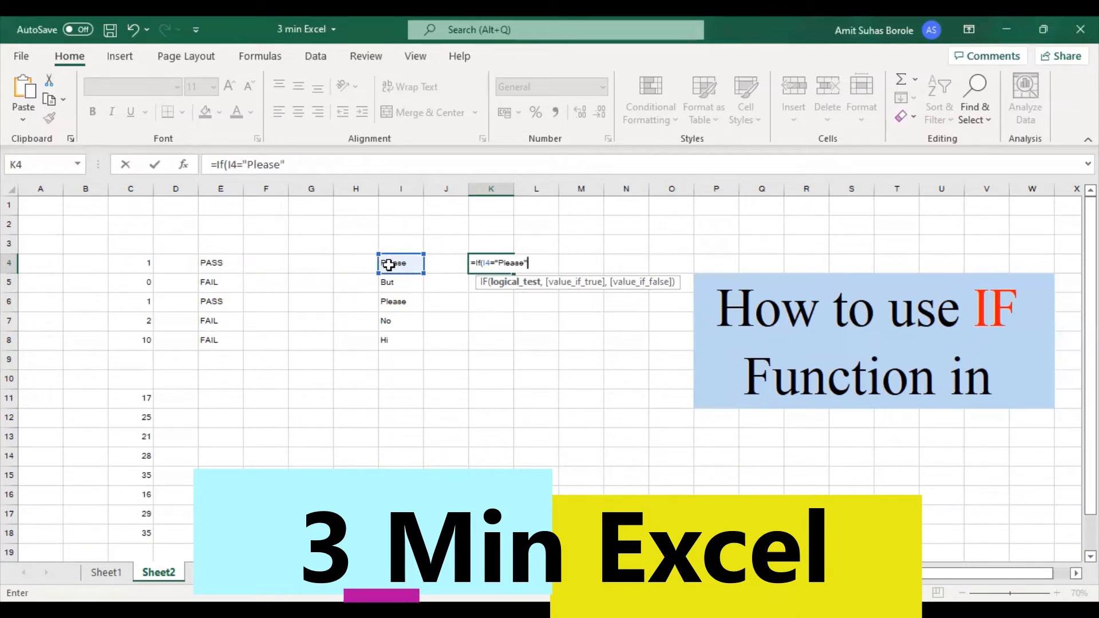
text(,Y)
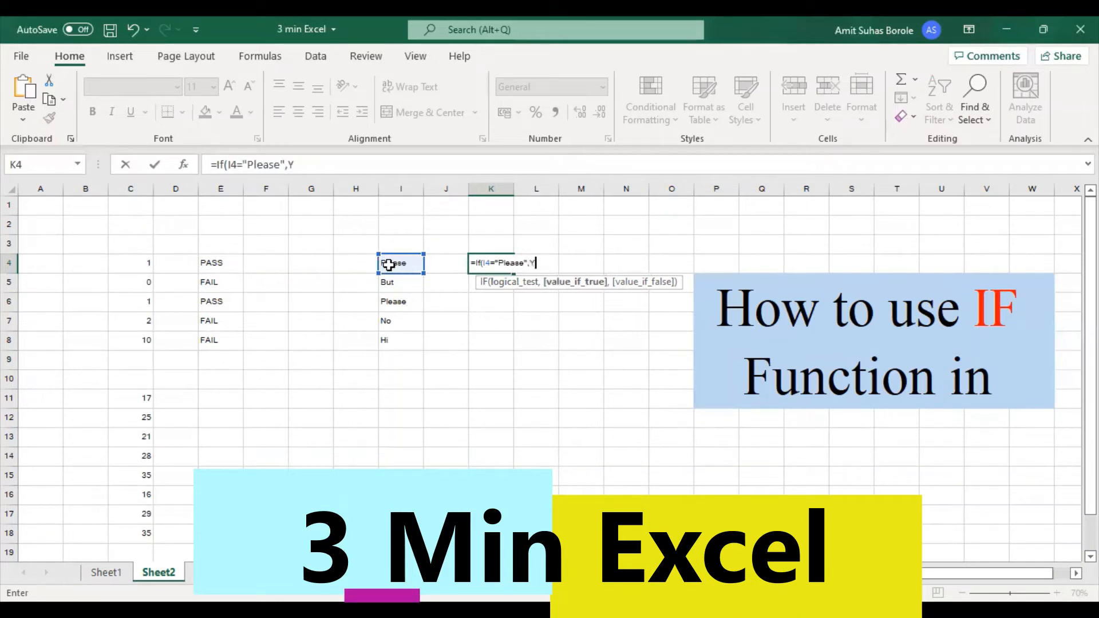
key(BackSpace)
text("Yes",")
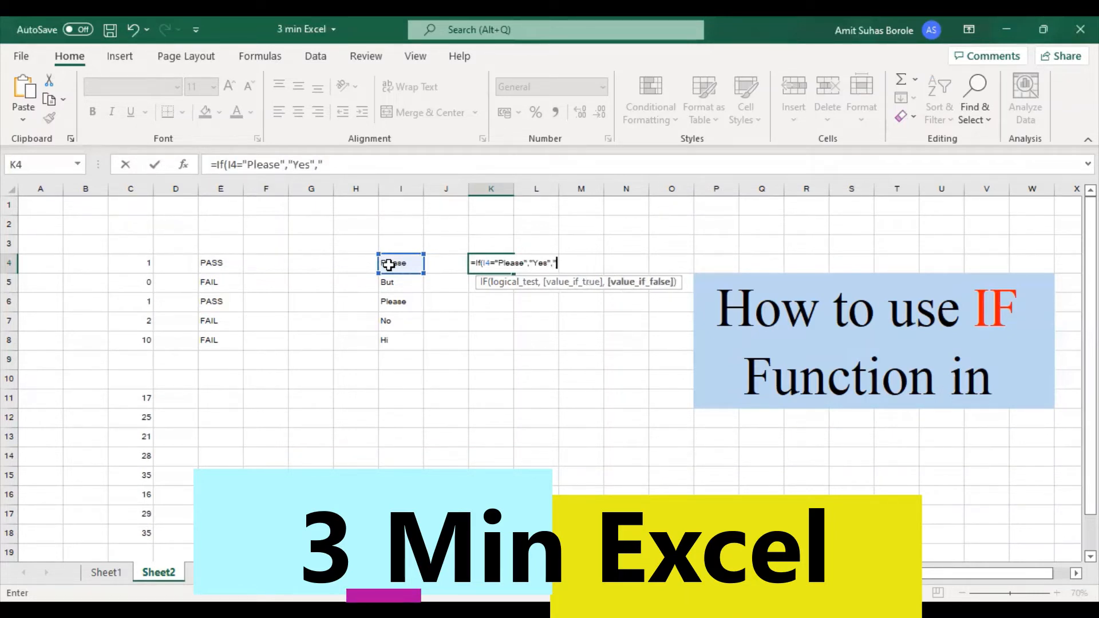
text(NO"))
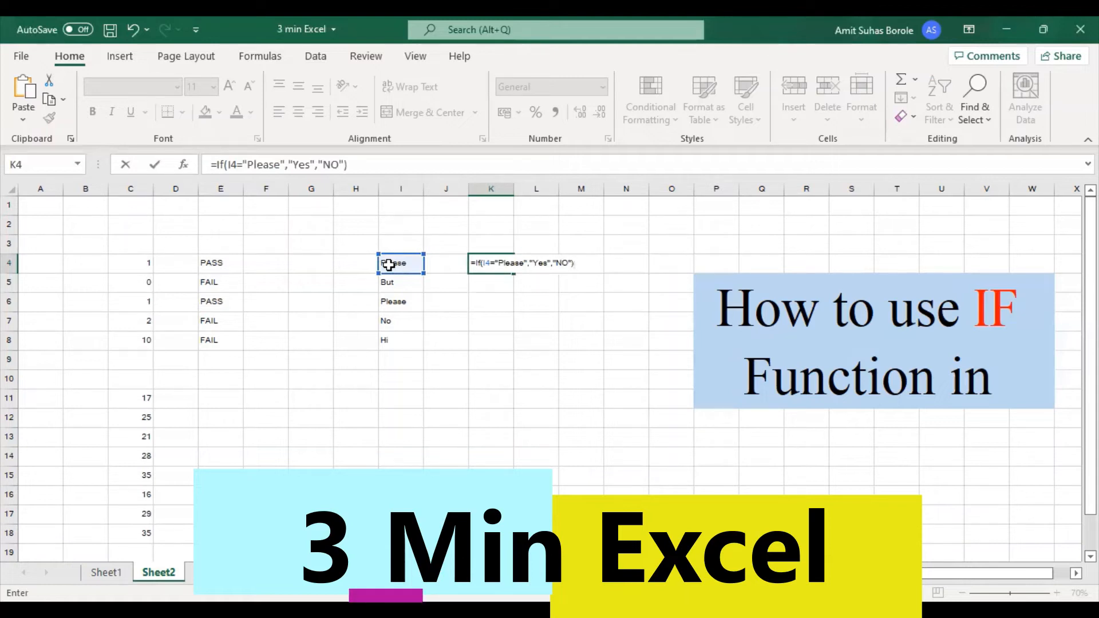
key(Return)
click(503, 262)
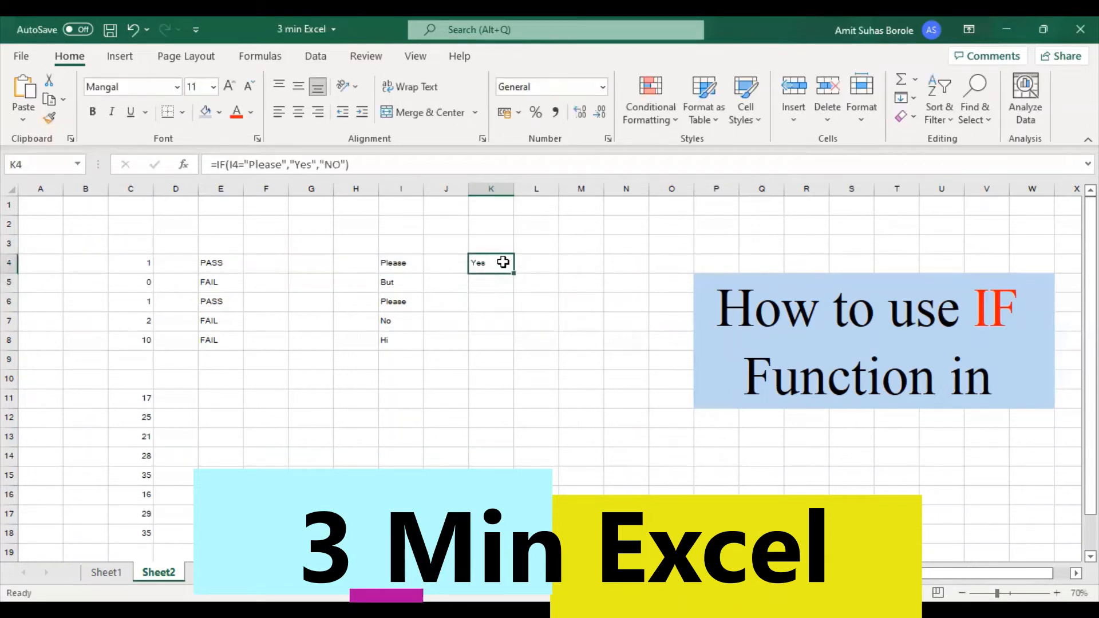
drag(513, 275, 513, 348)
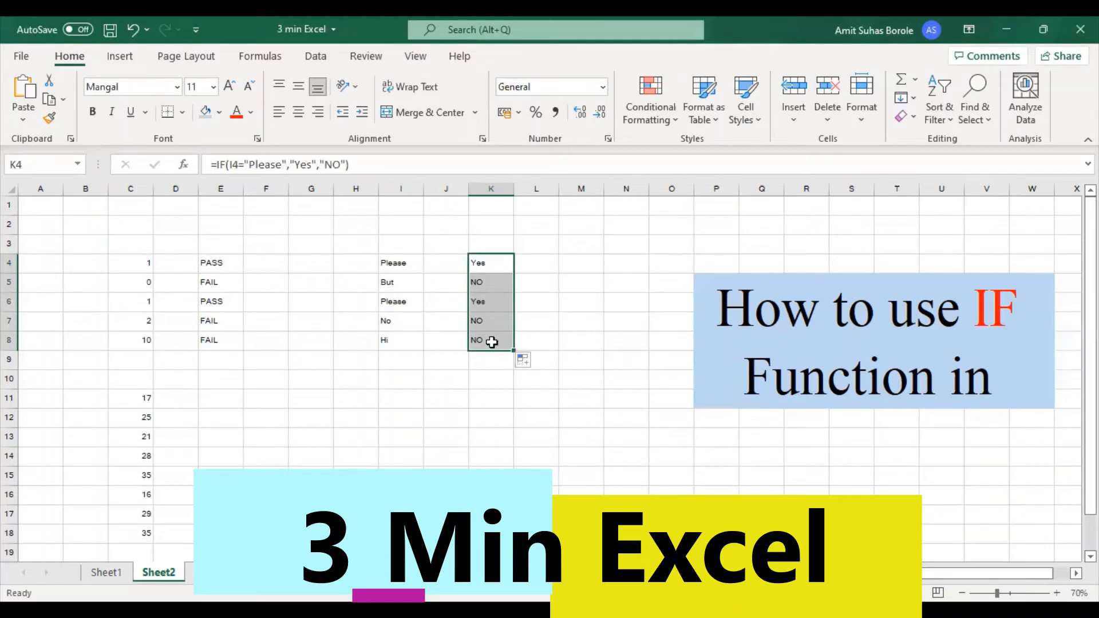
- Enter =IF(C11>20,"Yes","No") in cell E11 and fill the formula down to E18
click(222, 396)
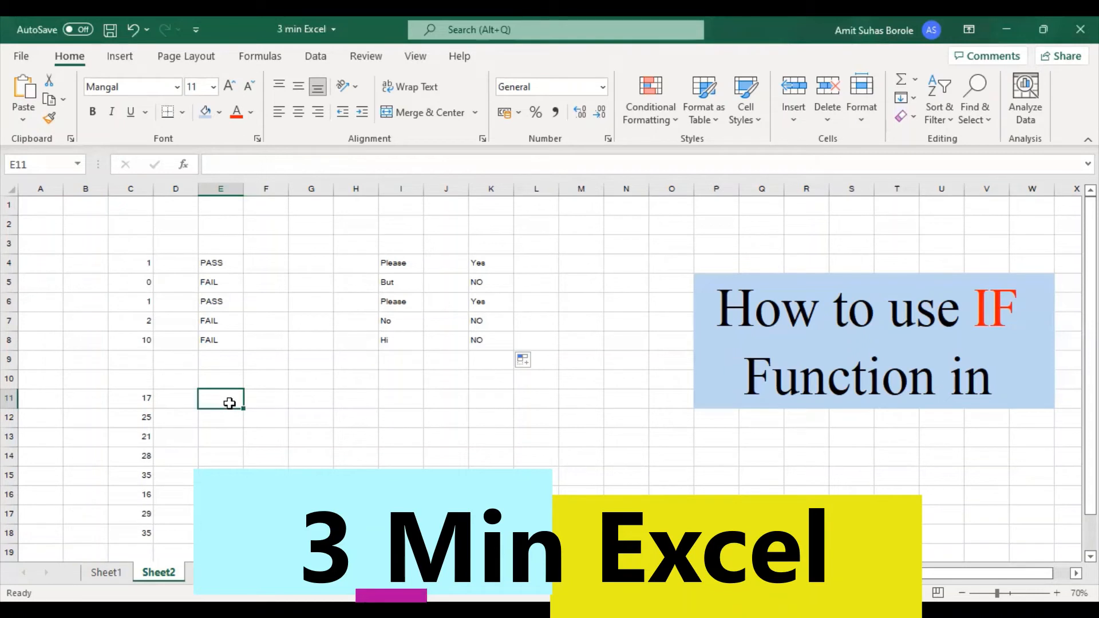
text(i)
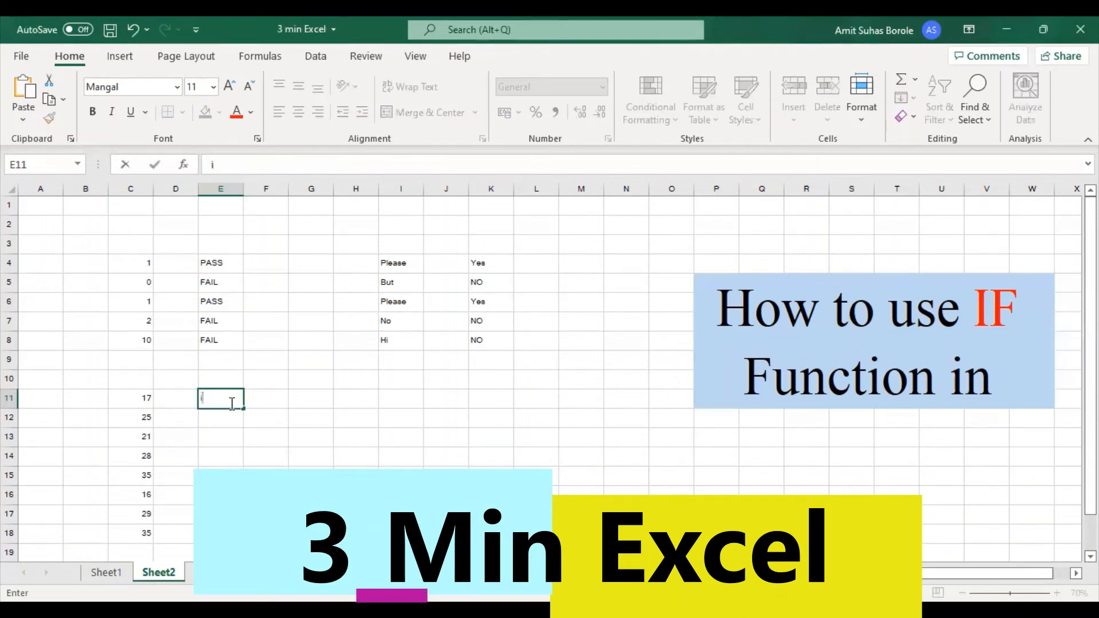
key(BackSpace)
text(=)
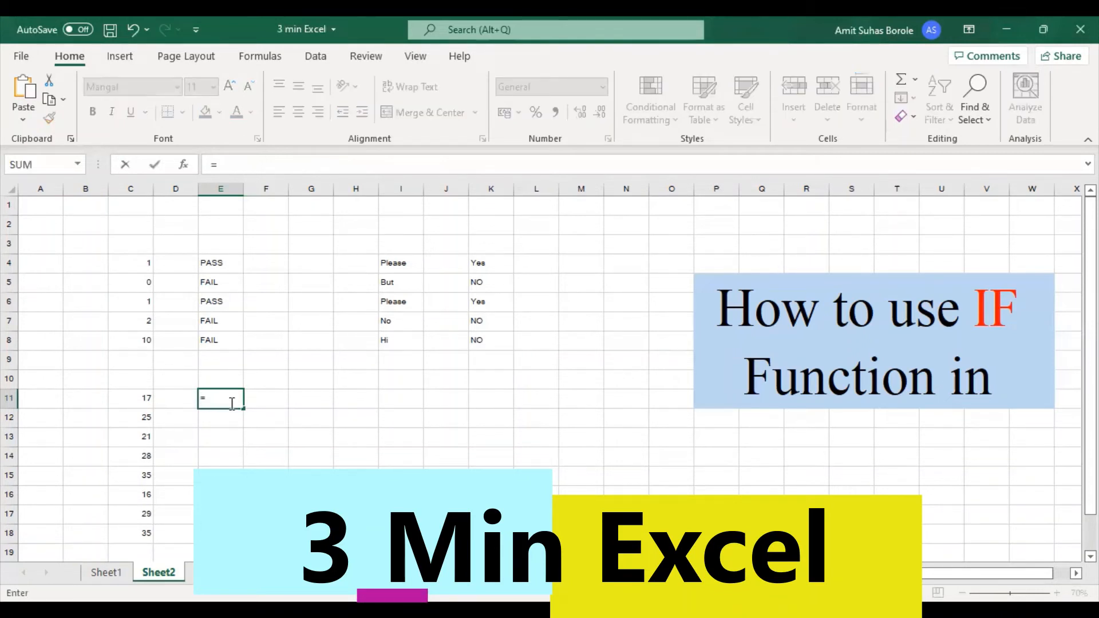
text(if()
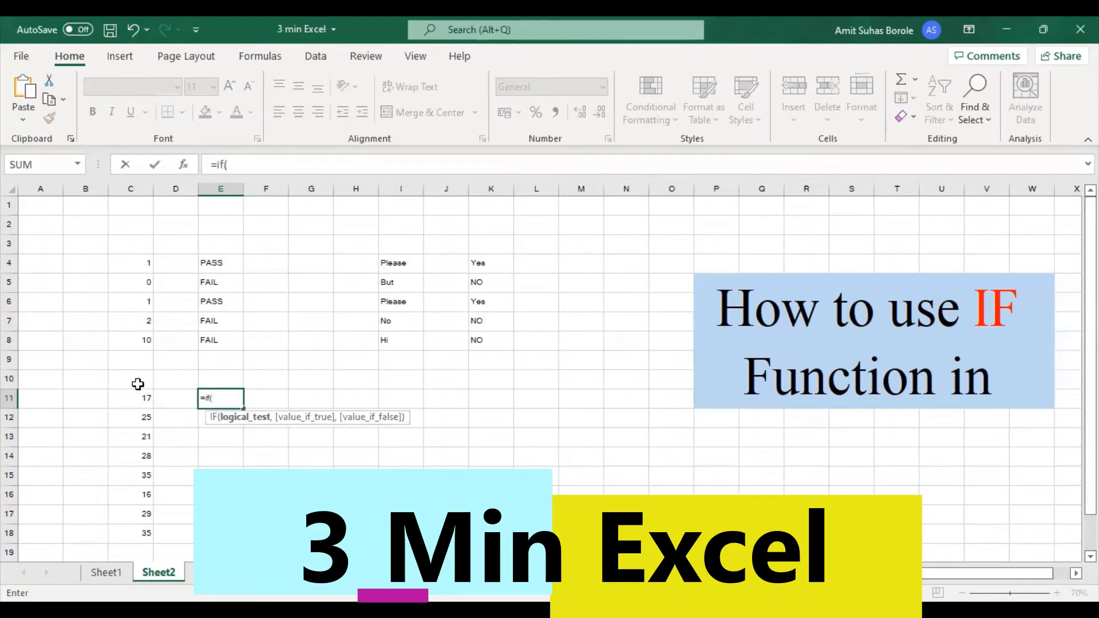
click(138, 395)
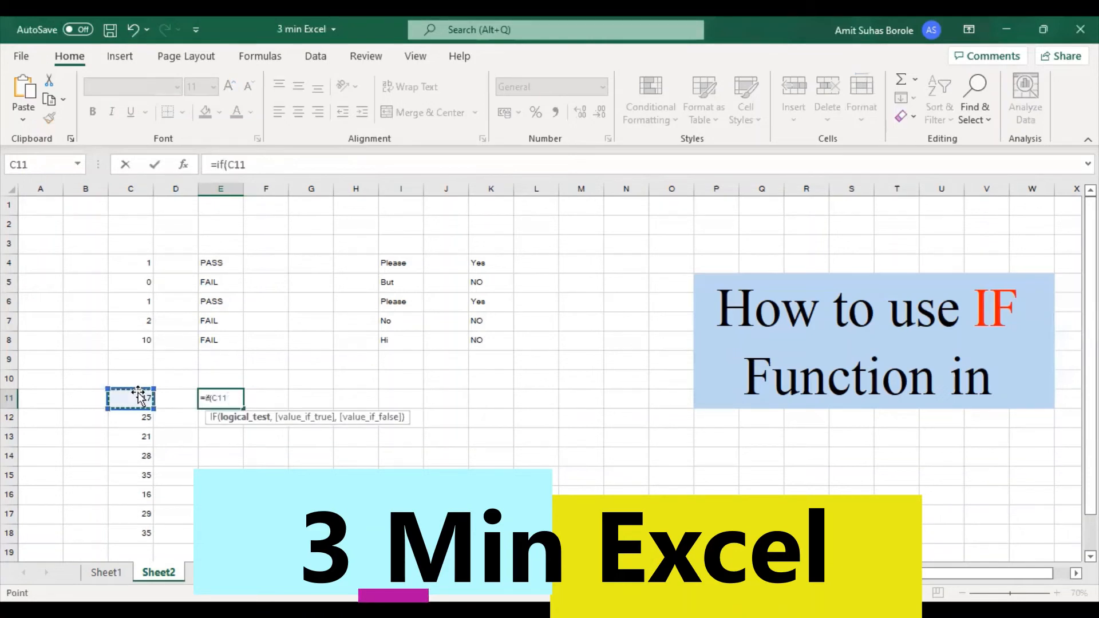
text(>20,)
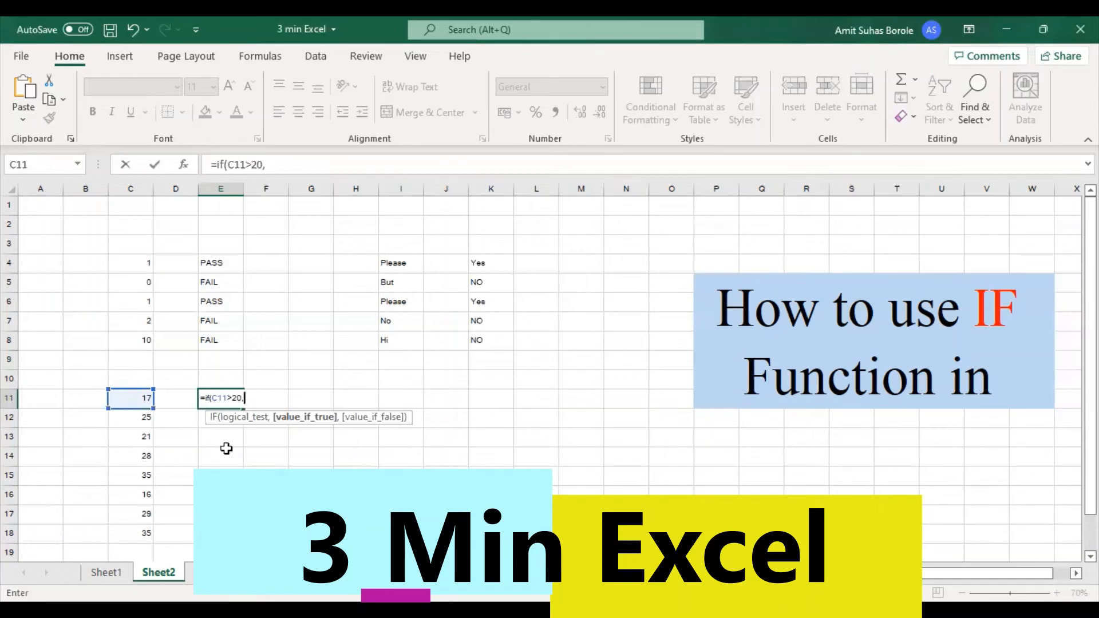
text("Yes","No)
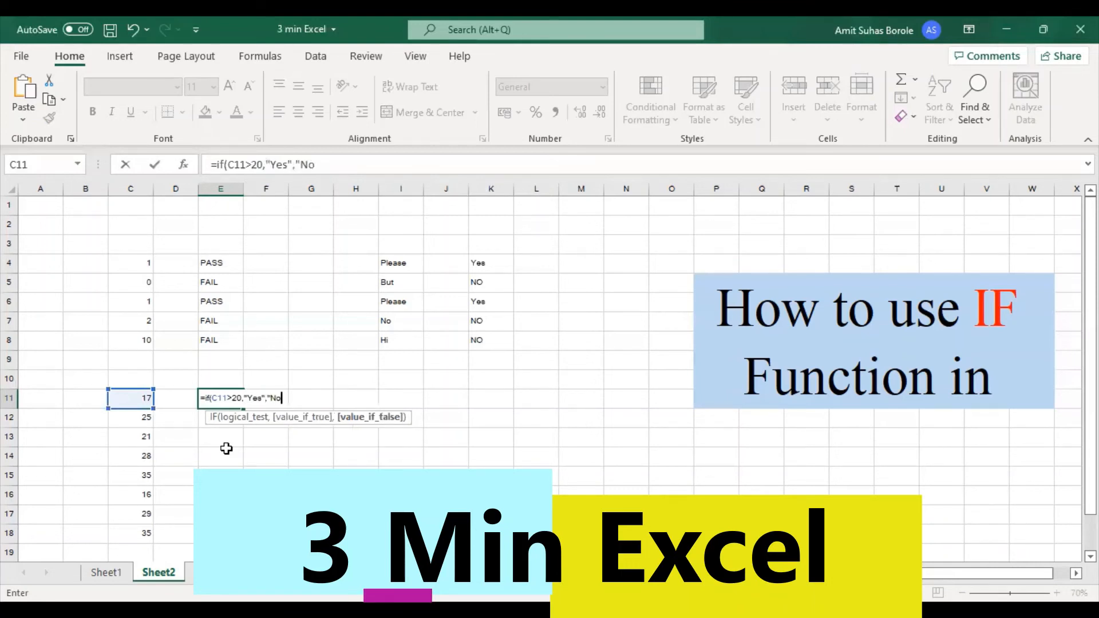
text("))
key(Return)
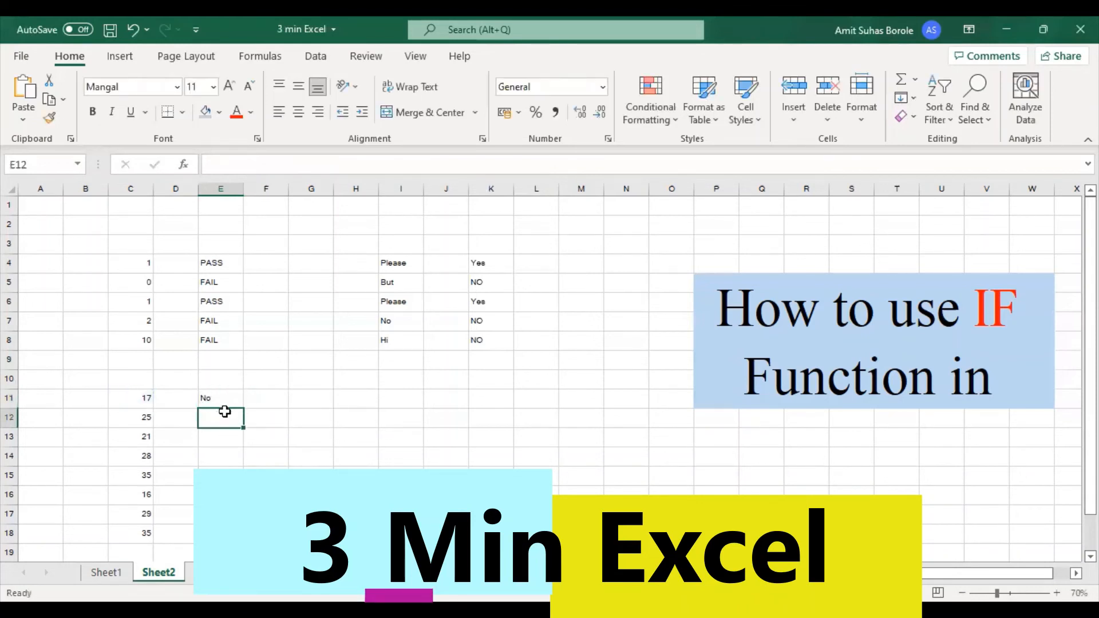
click(224, 399)
drag(243, 407, 244, 535)
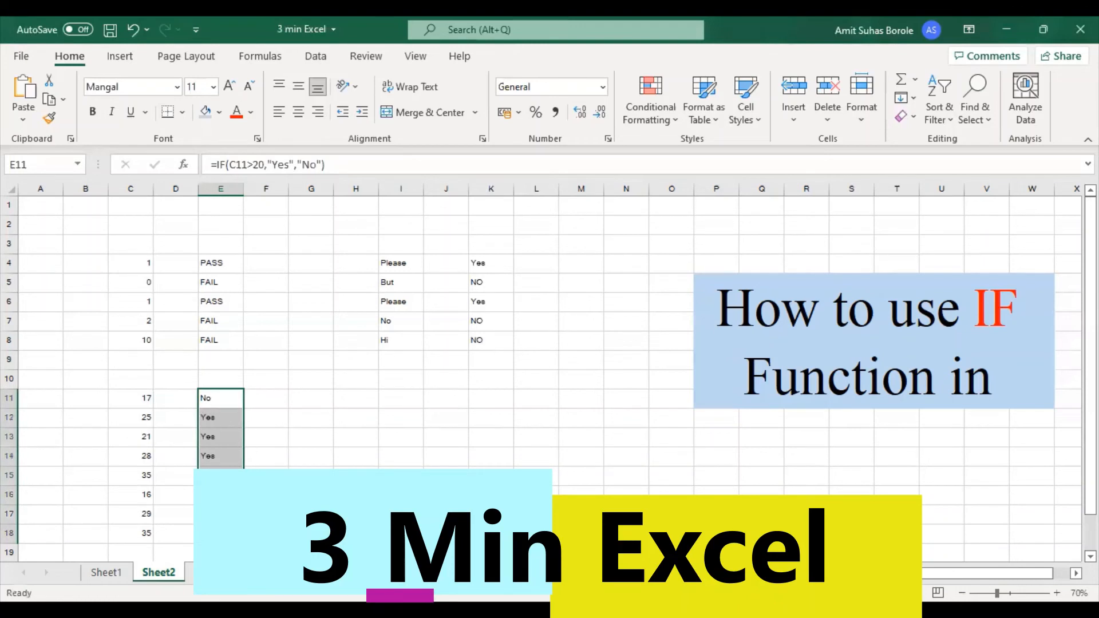
- Enter =IF(C11>20,20,C11) in cell G11 to cap the column C number at 20
click(301, 397)
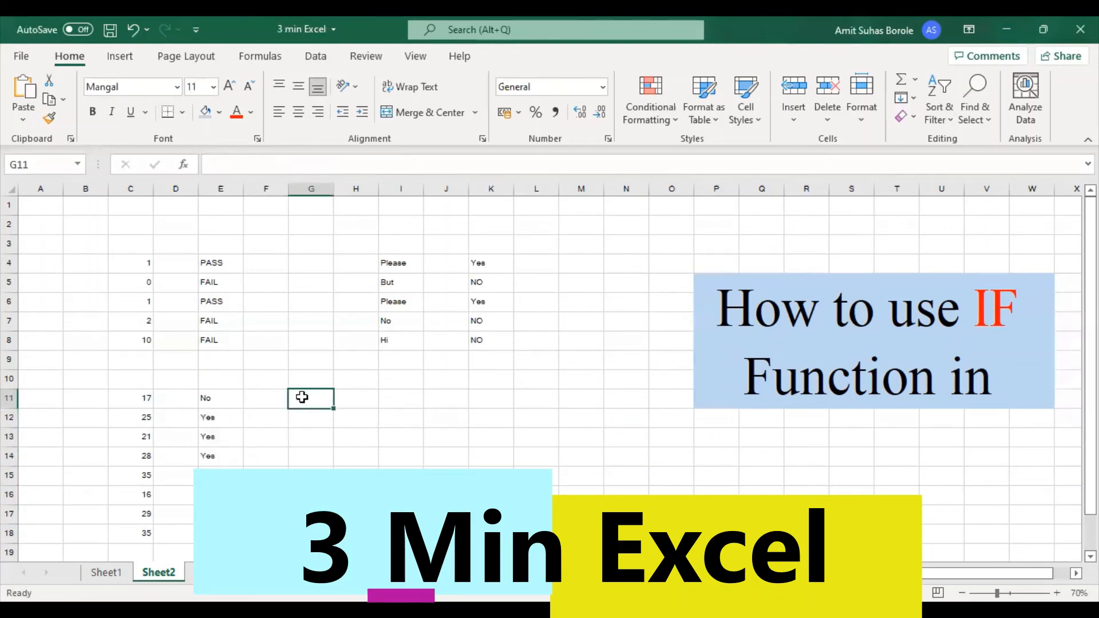
text(+)
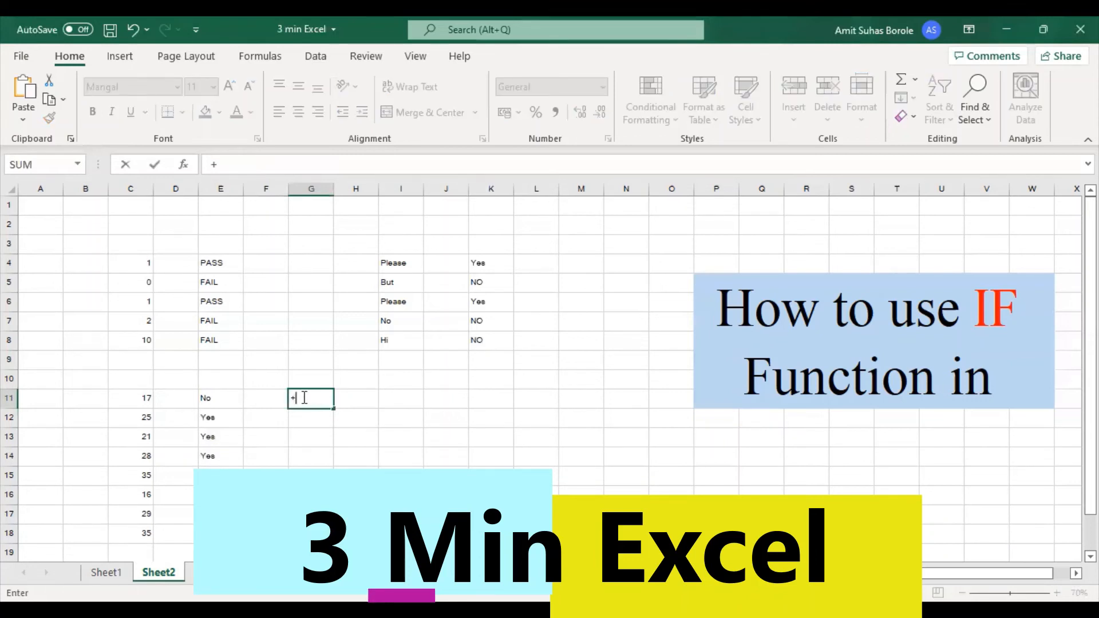
key(BackSpace)
text(=if()
click(138, 399)
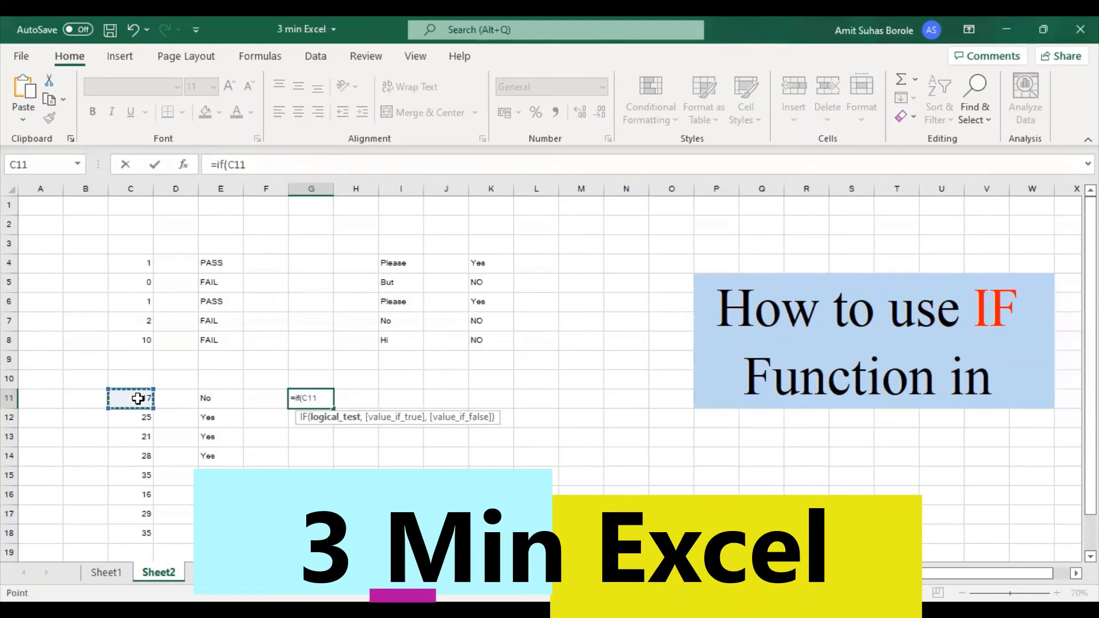
text(>20,)
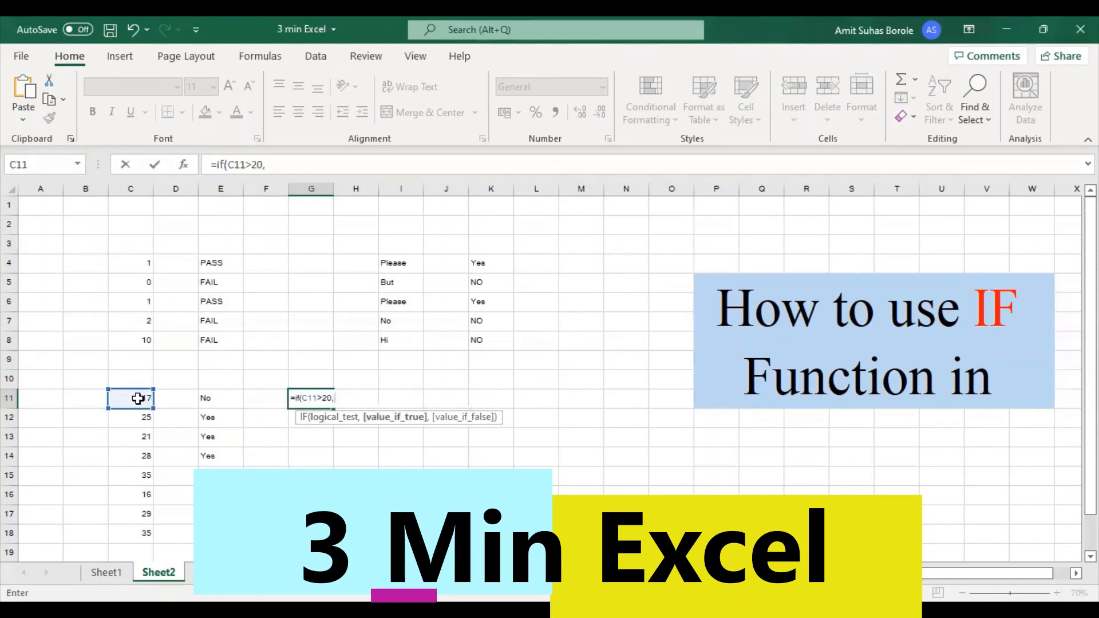
text(20)
text(,)
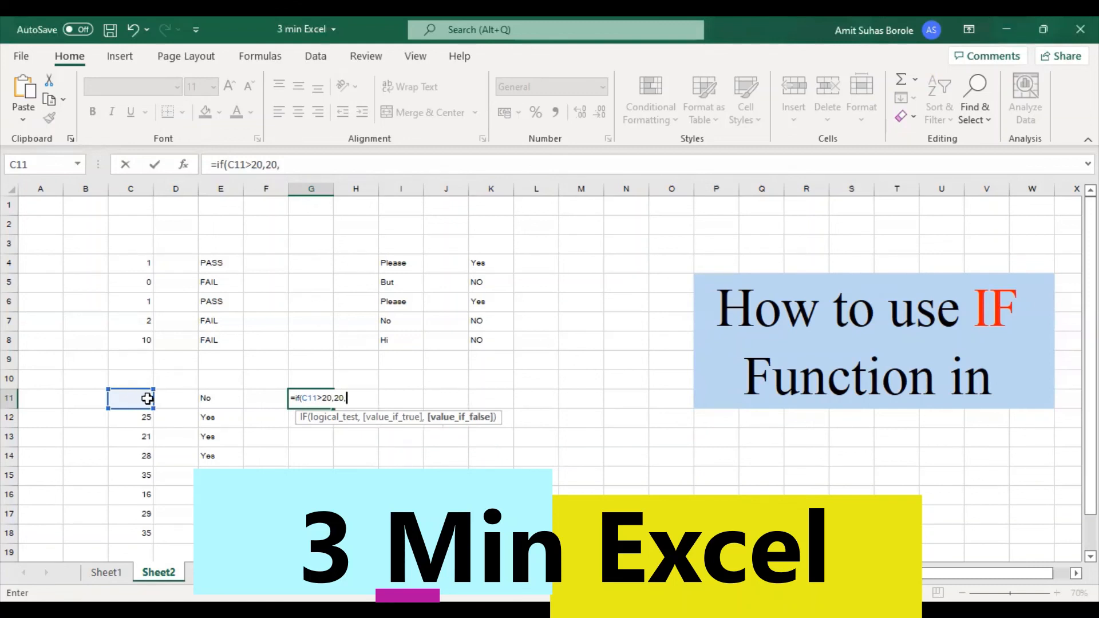
click(138, 398)
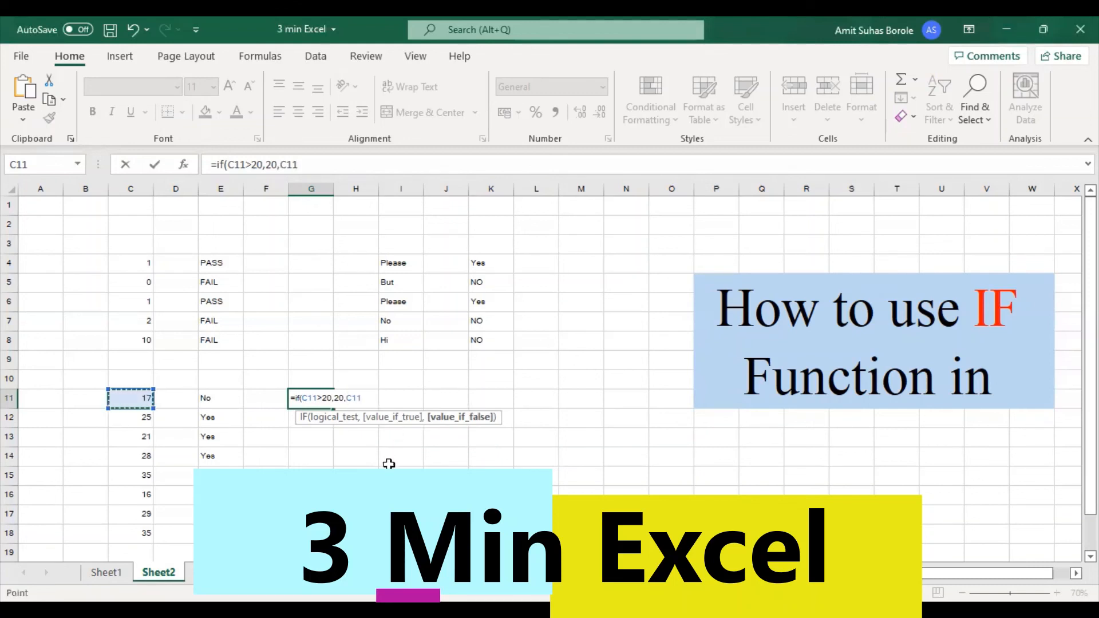
text())
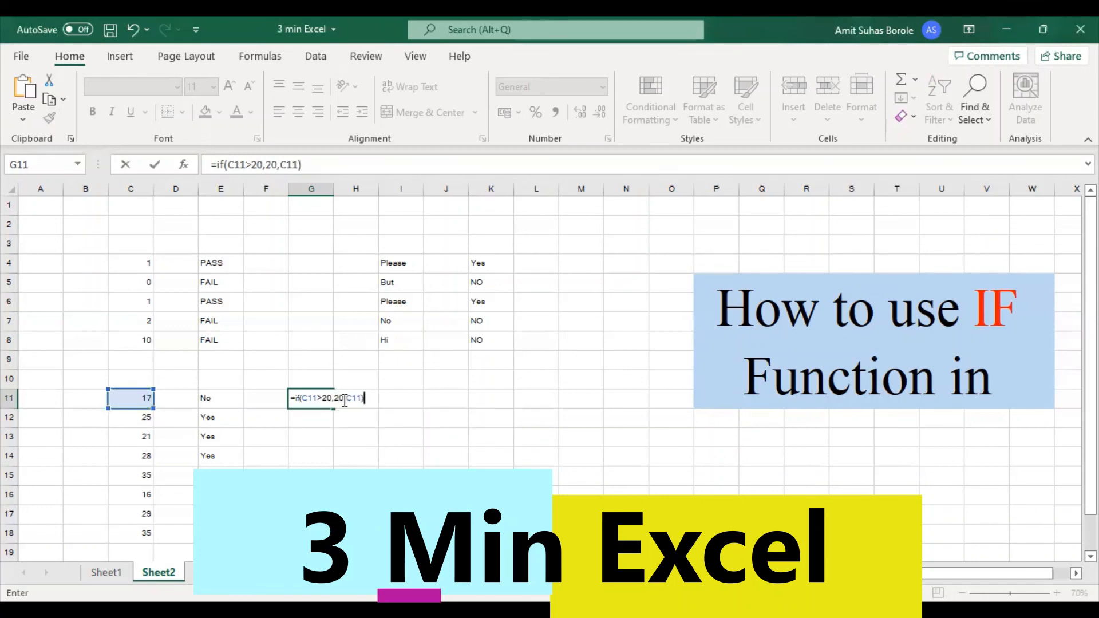
key(Return)
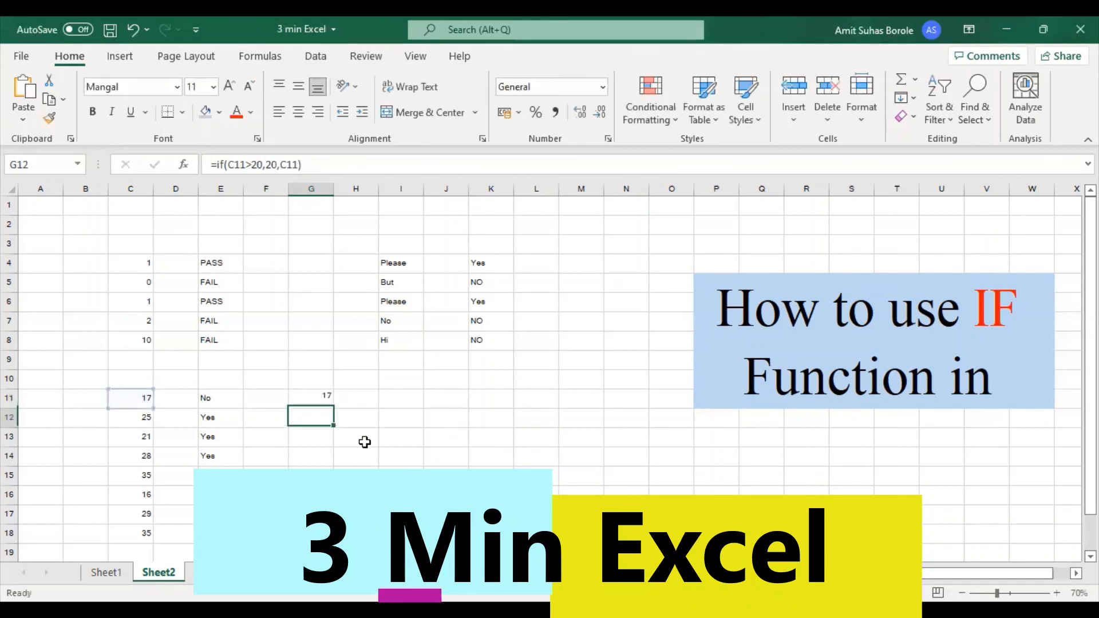
- Fill the IF formula from G11 down to G18 and select cell G12 to check its copied formula
click(311, 391)
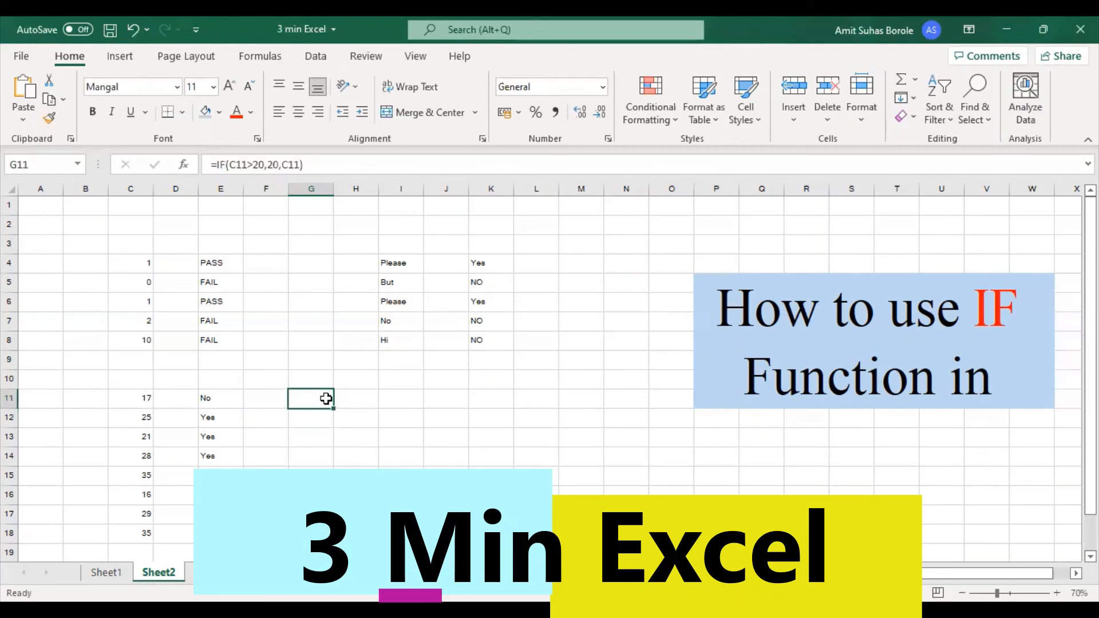
drag(333, 408, 334, 532)
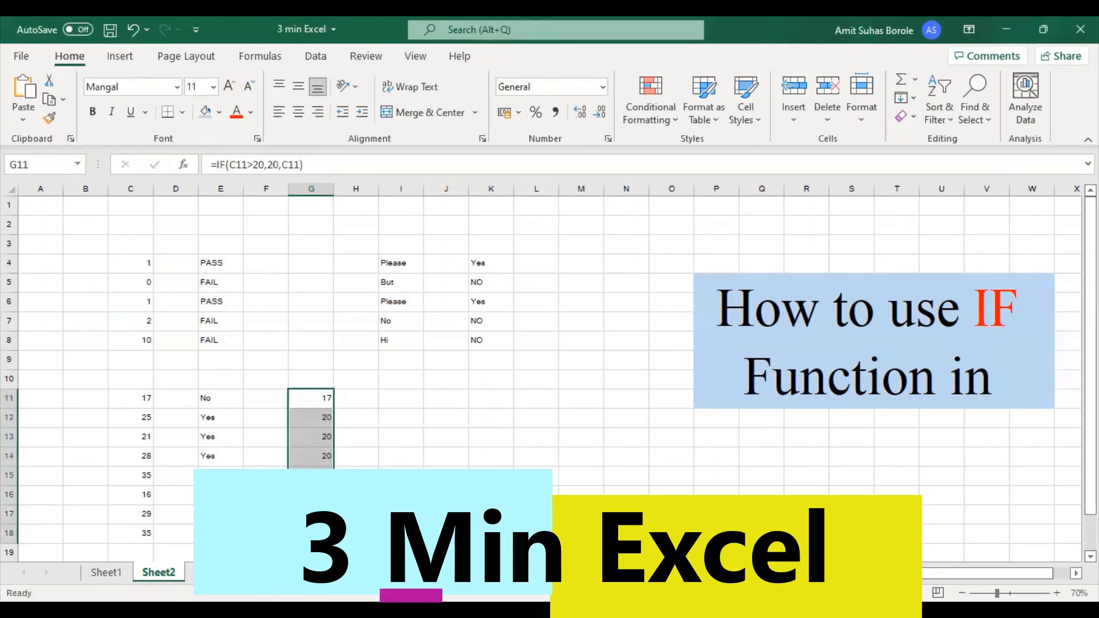
click(324, 419)
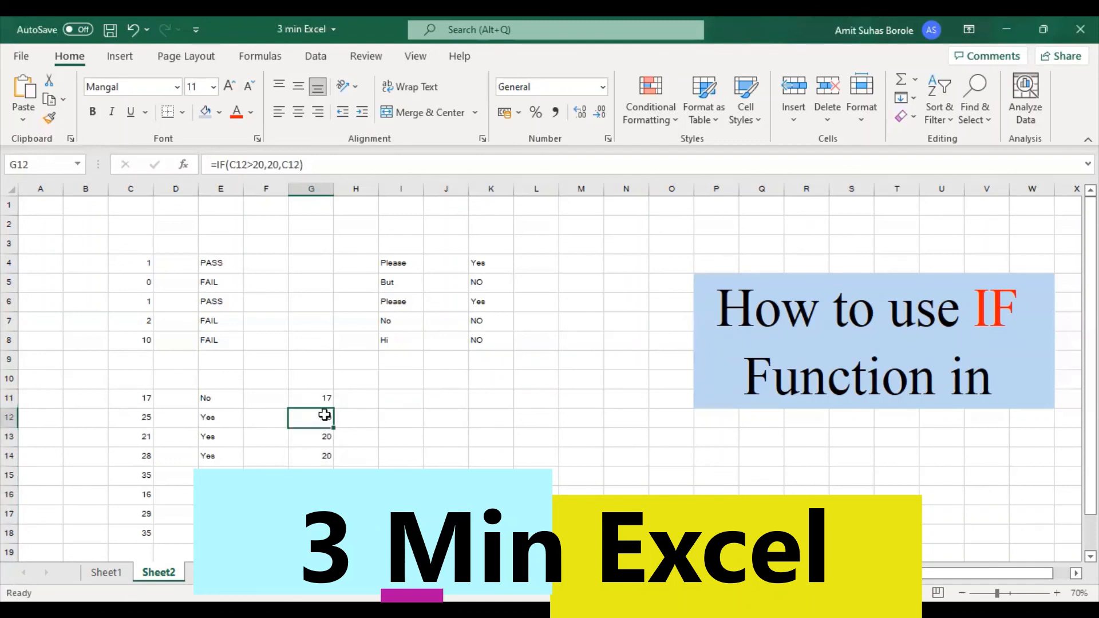